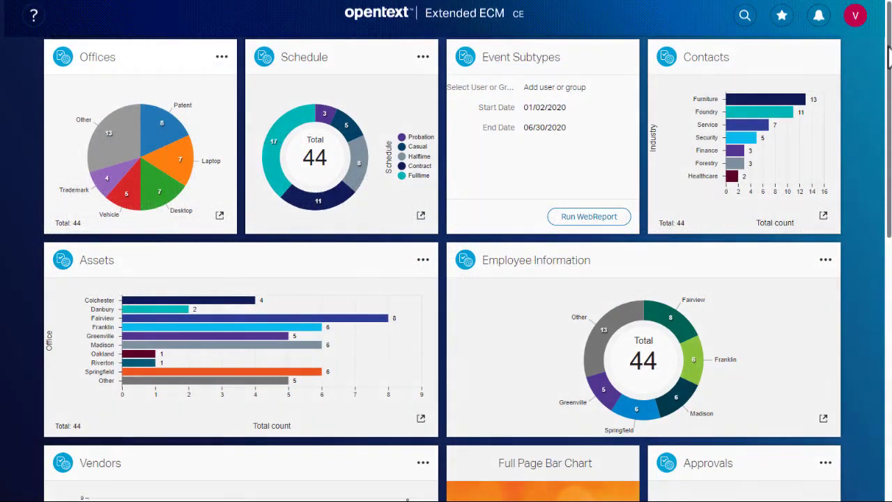
Step: Run the Event Types WebReport for the Business Administrators group
{"action": "scroll", "coordinate": [537, 315], "scroll_direction": "down", "scroll_amount": 3}
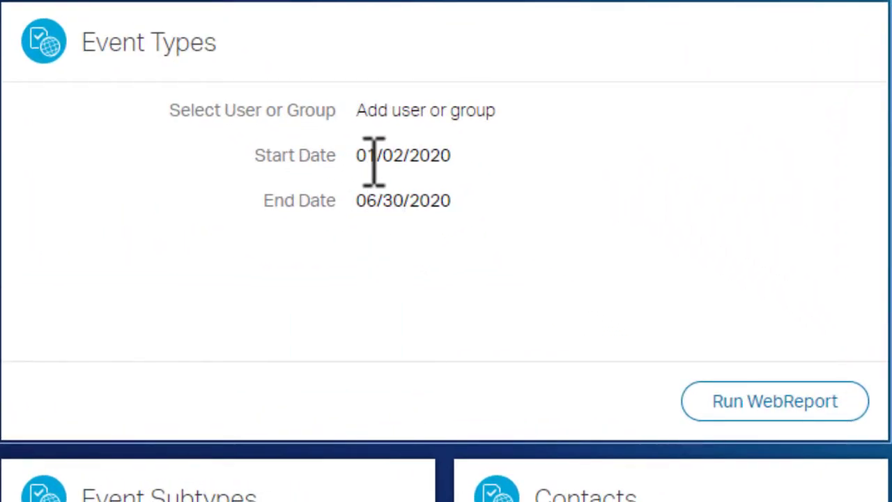
{"action": "mouse_move", "coordinate": [373, 155]}
{"action": "left_click", "coordinate": [368, 112]}
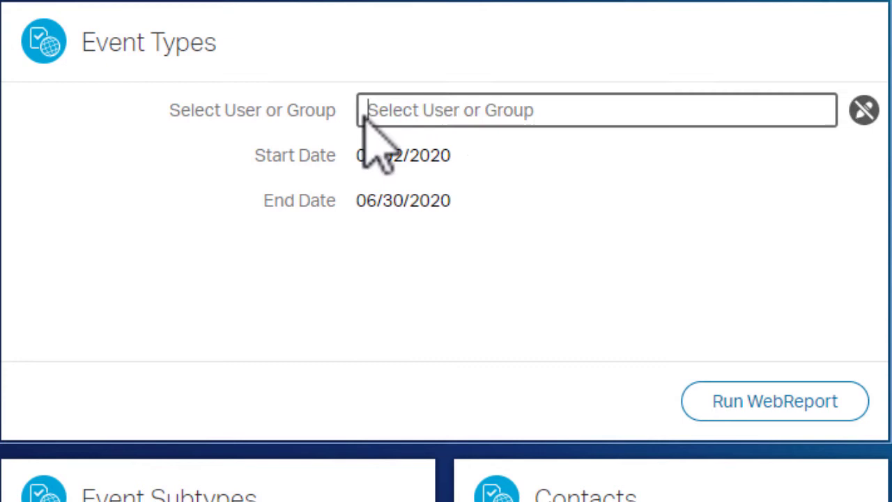
{"action": "type", "text": "Business Administrators"}
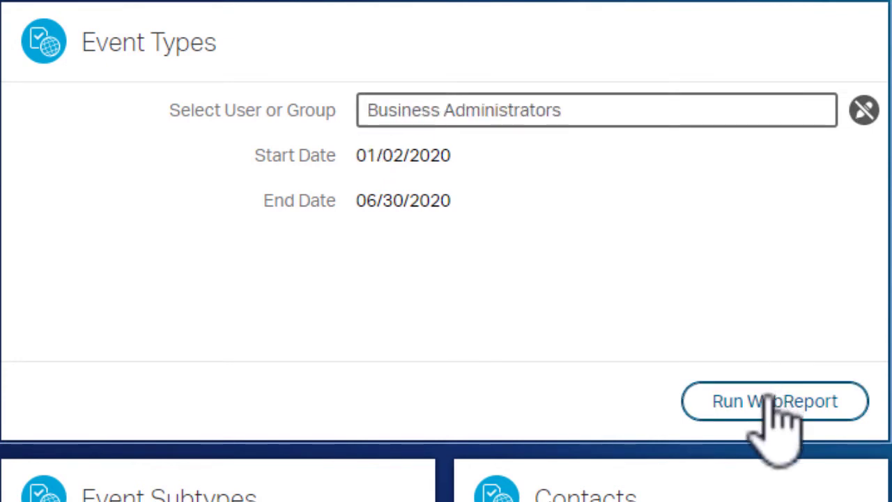
{"action": "left_click", "coordinate": [773, 403]}
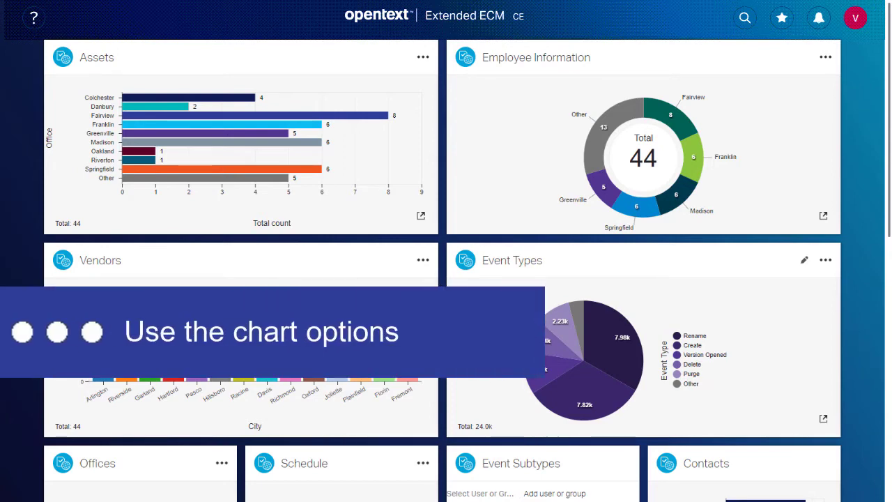
Step: Examine the chart options of the Assets, Employee Information, Event Types and Vendors tiles
{"action": "left_click", "coordinate": [424, 57]}
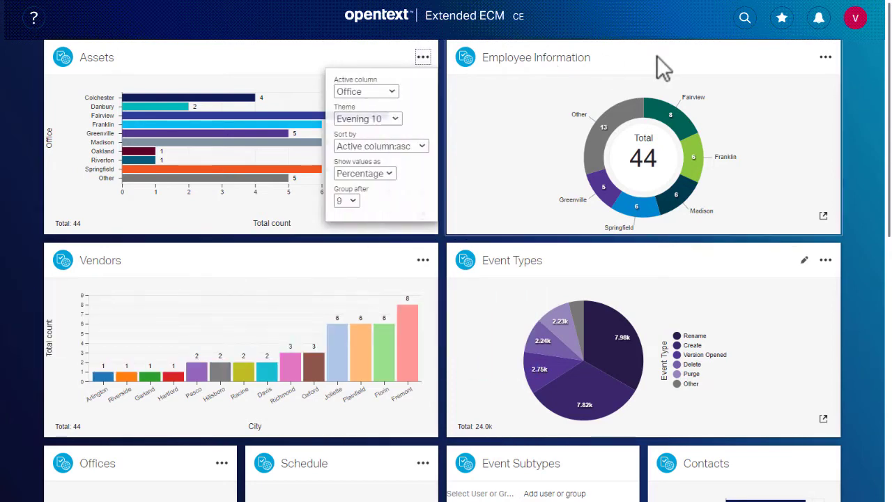
{"action": "left_click", "coordinate": [826, 57]}
{"action": "left_click", "coordinate": [826, 259]}
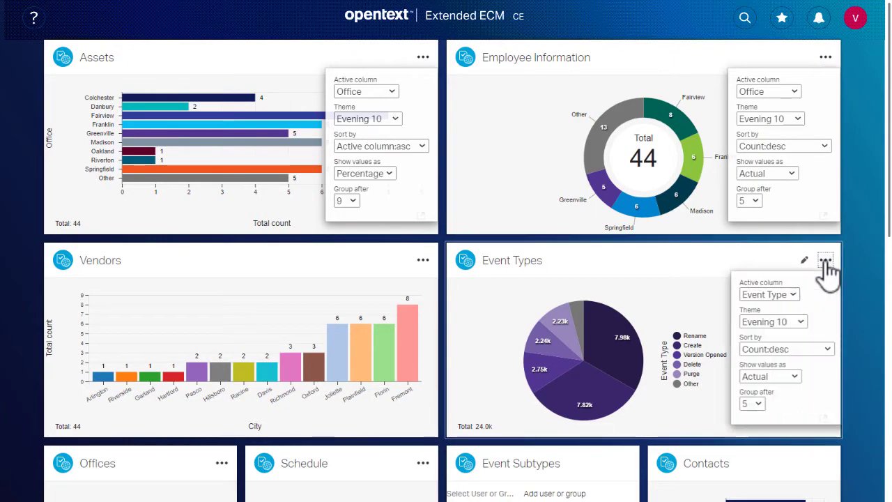
{"action": "left_click", "coordinate": [424, 260]}
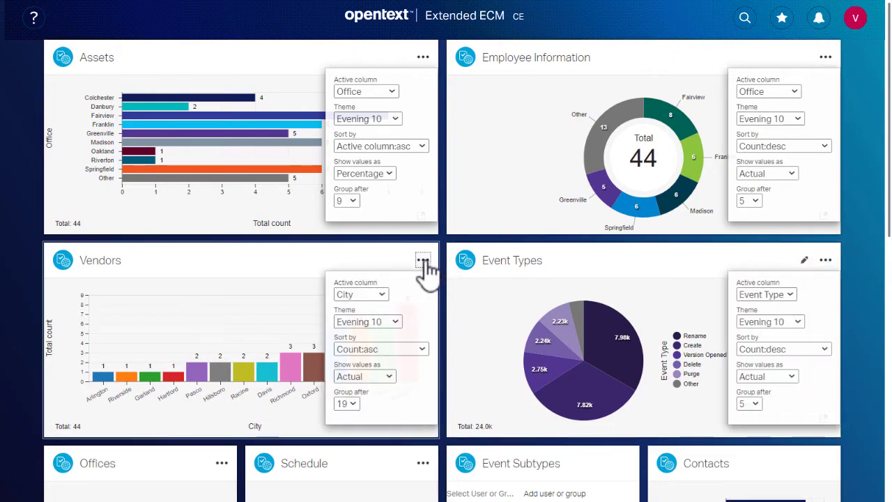
{"action": "left_click", "coordinate": [423, 260]}
{"action": "left_click", "coordinate": [826, 260]}
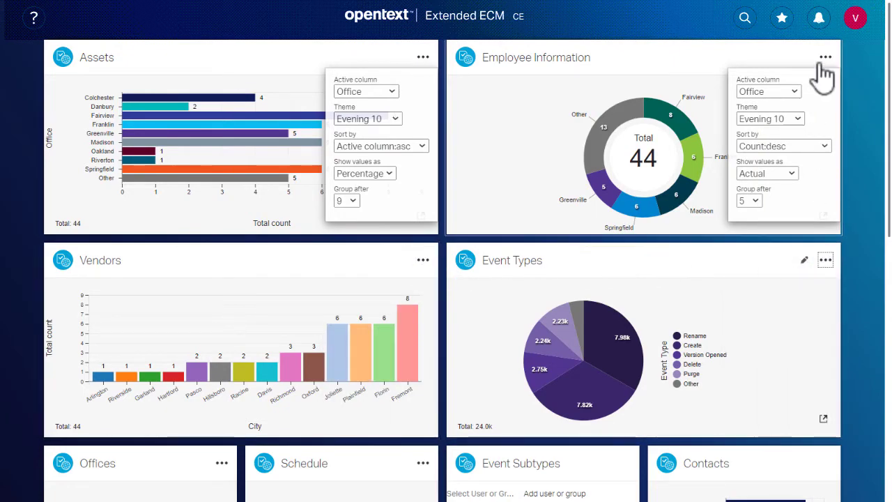
{"action": "left_click", "coordinate": [826, 57]}
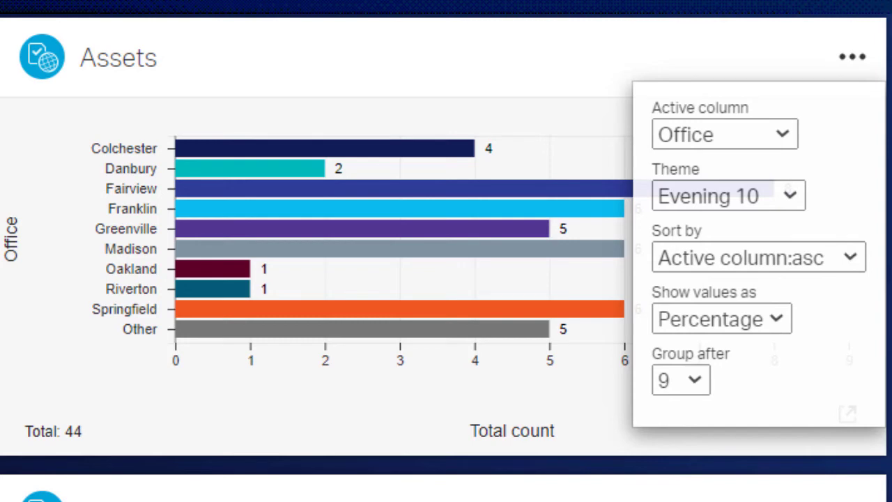
Step: Set the active column of the Assets chart to Type
{"action": "left_click", "coordinate": [726, 134]}
{"action": "left_click", "coordinate": [754, 219]}
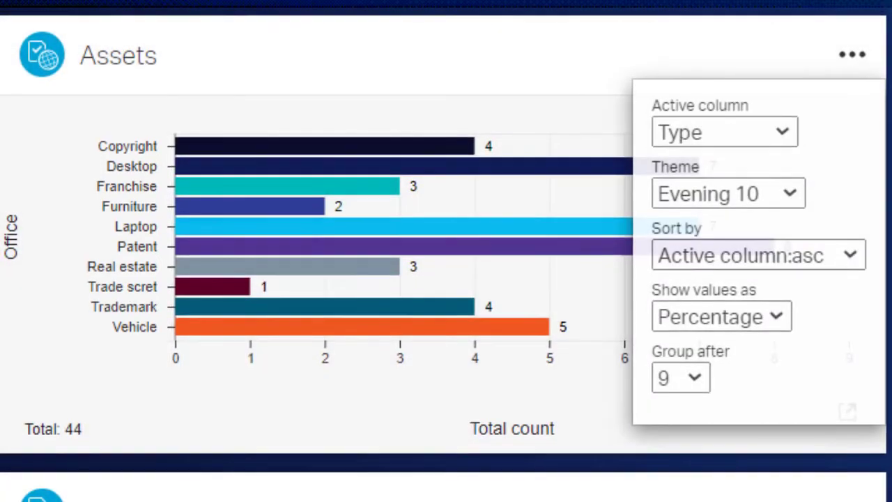
Step: Examine the themes available in the Filing chart's options
{"action": "scroll", "coordinate": [446, 251], "scroll_direction": "down", "scroll_amount": 10}
{"action": "scroll", "coordinate": [446, 251], "scroll_direction": "down", "scroll_amount": 1}
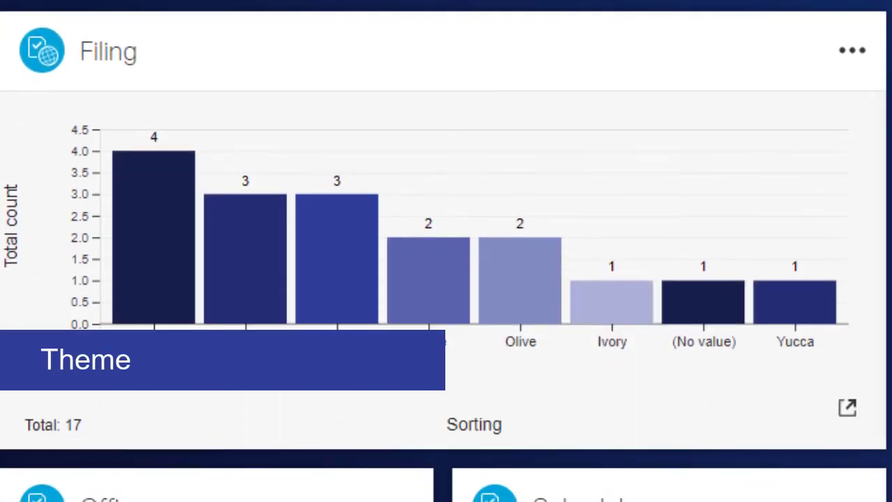
{"action": "left_click", "coordinate": [852, 50]}
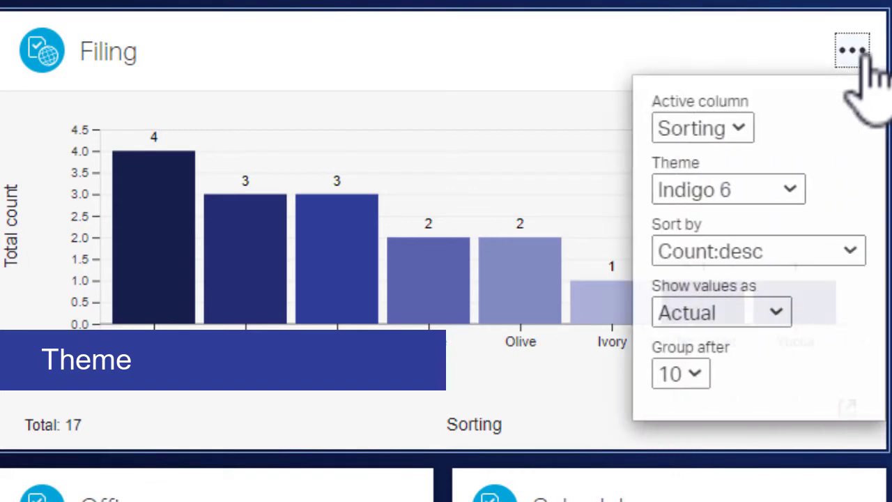
{"action": "left_click", "coordinate": [791, 189]}
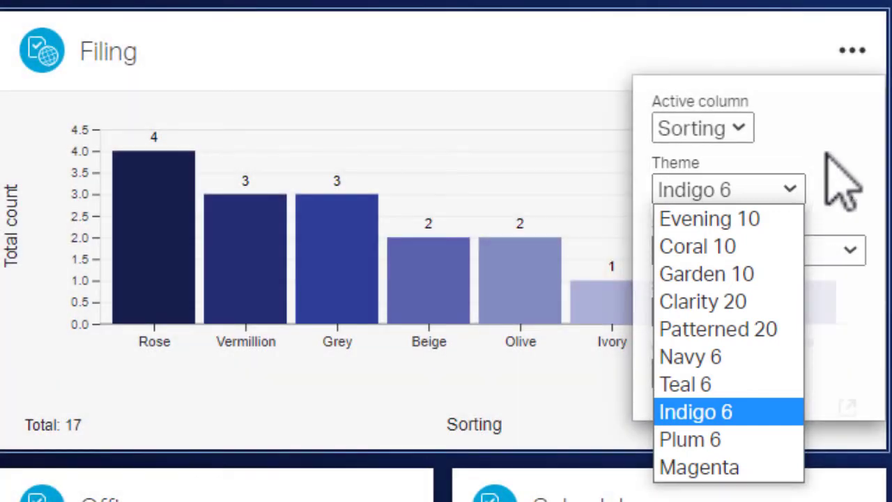
{"action": "left_click", "coordinate": [863, 55]}
{"action": "left_click", "coordinate": [864, 56]}
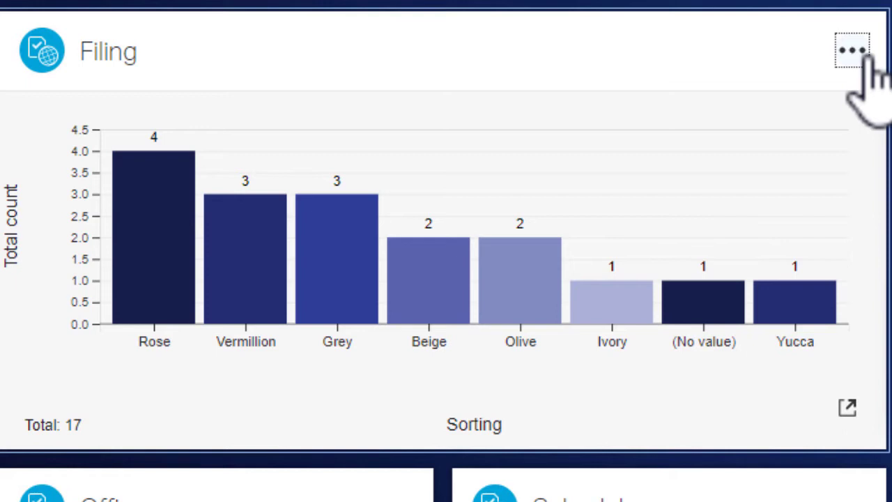
Step: Apply the Garden 10 theme to the Filing chart and close its options
{"action": "left_click", "coordinate": [865, 55]}
{"action": "left_click", "coordinate": [802, 188]}
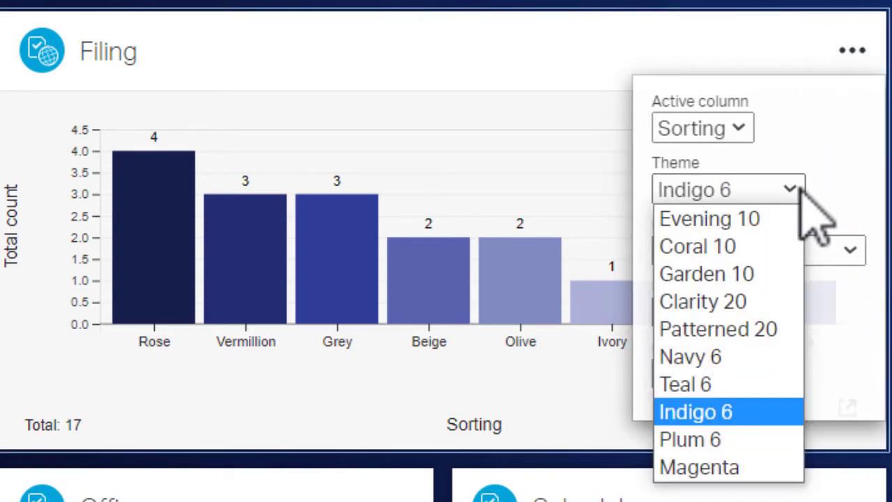
{"action": "left_click", "coordinate": [802, 275]}
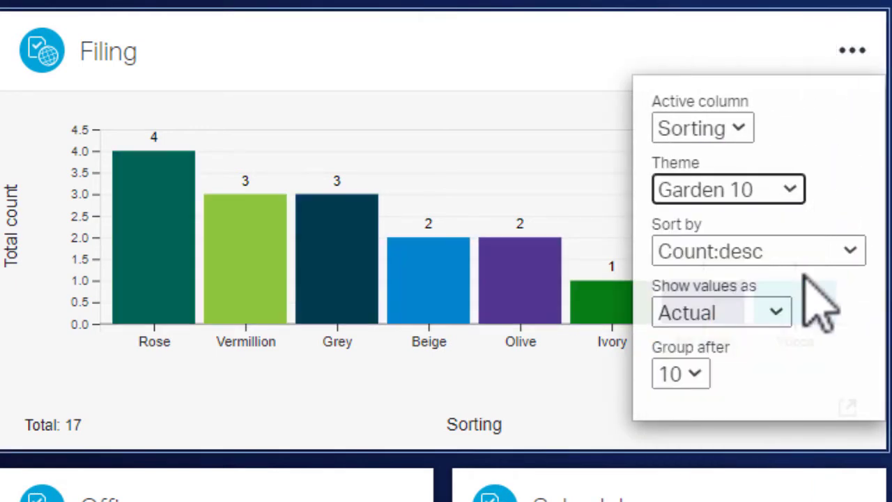
{"action": "left_click", "coordinate": [859, 53]}
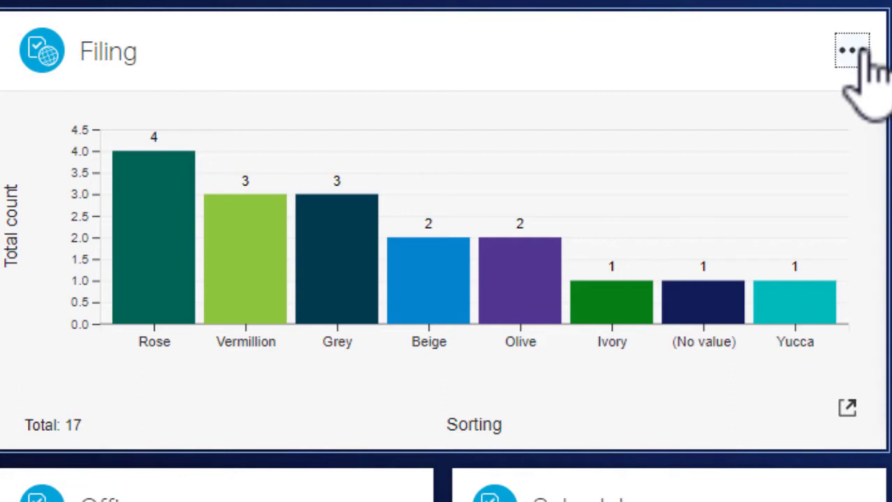
Step: Apply the Patterned 20 theme to the Filing chart and close its options
{"action": "left_click", "coordinate": [865, 56]}
{"action": "left_click", "coordinate": [802, 188]}
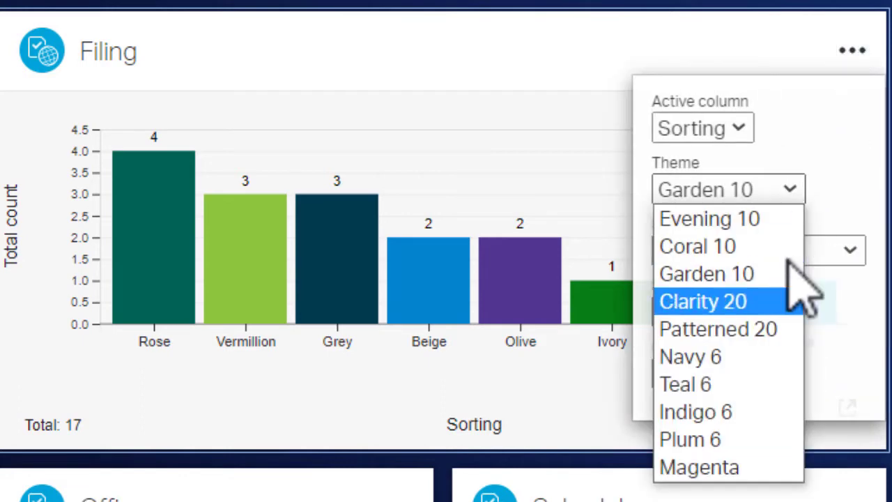
{"action": "left_click", "coordinate": [795, 325]}
{"action": "left_click", "coordinate": [857, 64]}
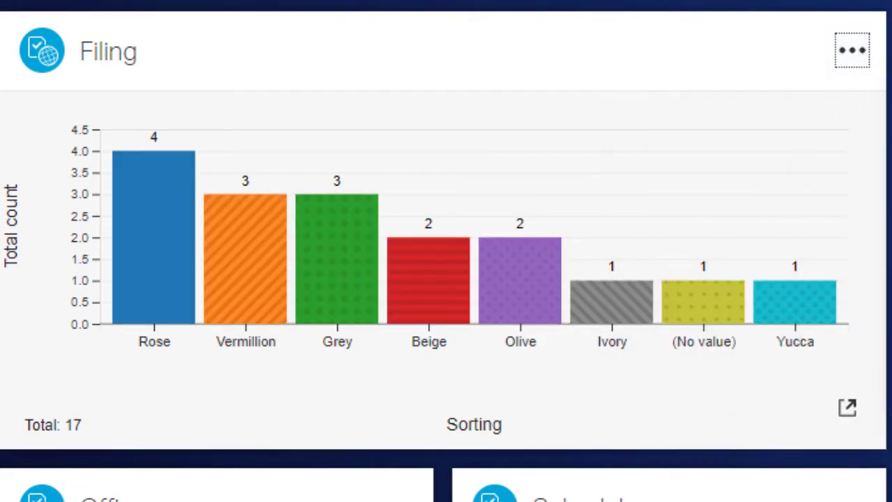
Step: Sort the Vendors chart by descending count (Count:desc)
{"action": "scroll", "coordinate": [446, 251], "scroll_direction": "up", "scroll_amount": 6}
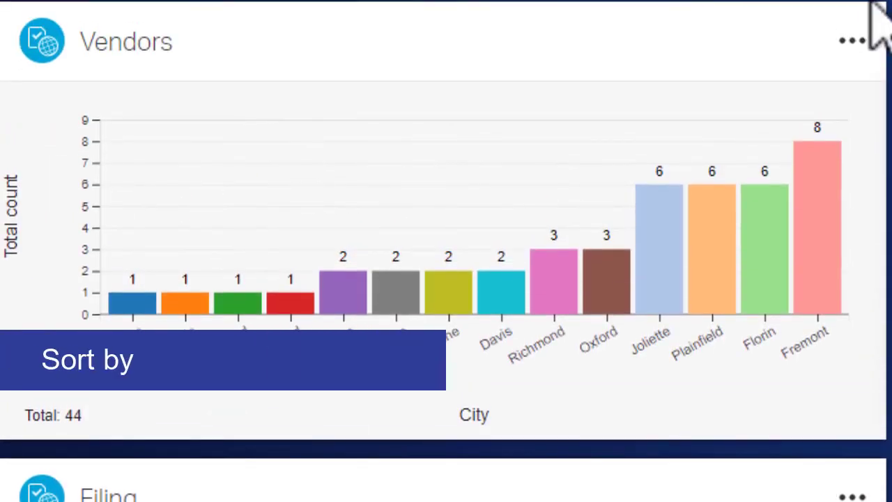
{"action": "left_click", "coordinate": [856, 41]}
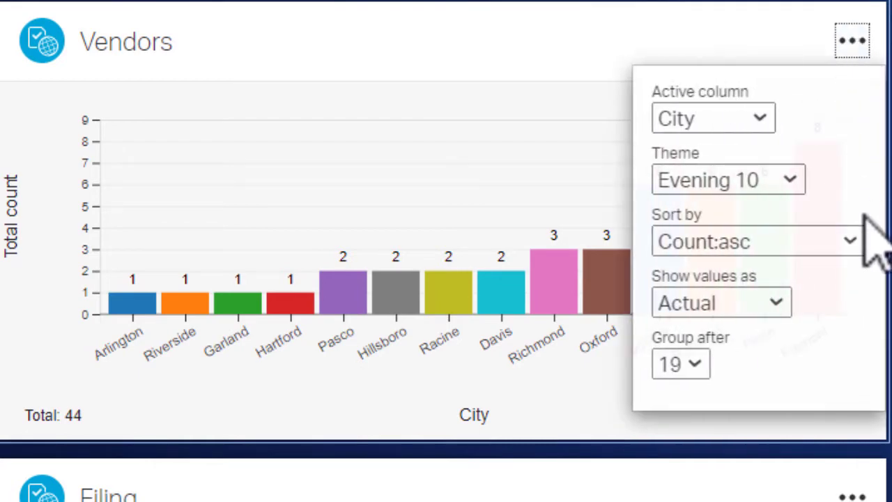
{"action": "left_click", "coordinate": [852, 242]}
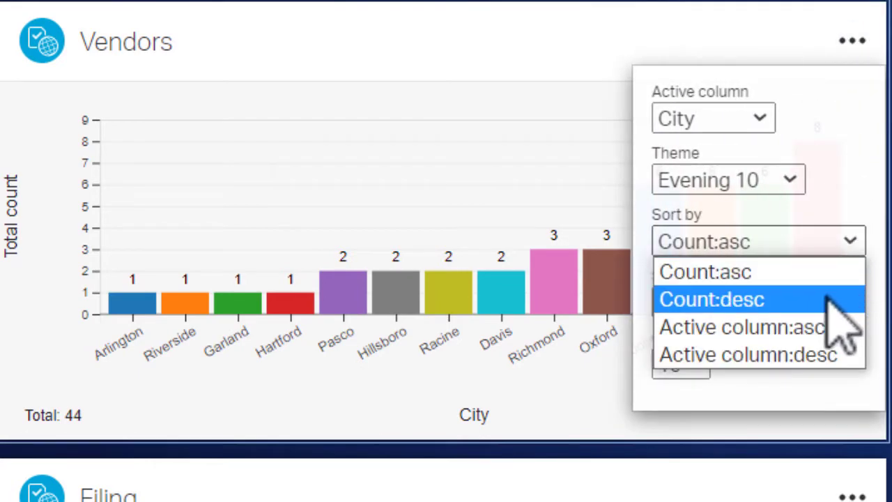
{"action": "left_click", "coordinate": [834, 301]}
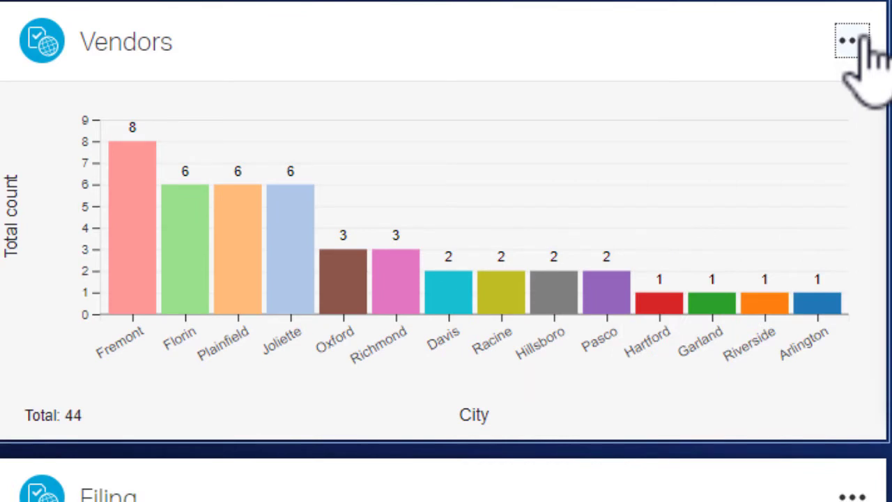
Step: Sort the Vendors chart by its active column in ascending order (Active column:asc)
{"action": "left_click", "coordinate": [862, 41]}
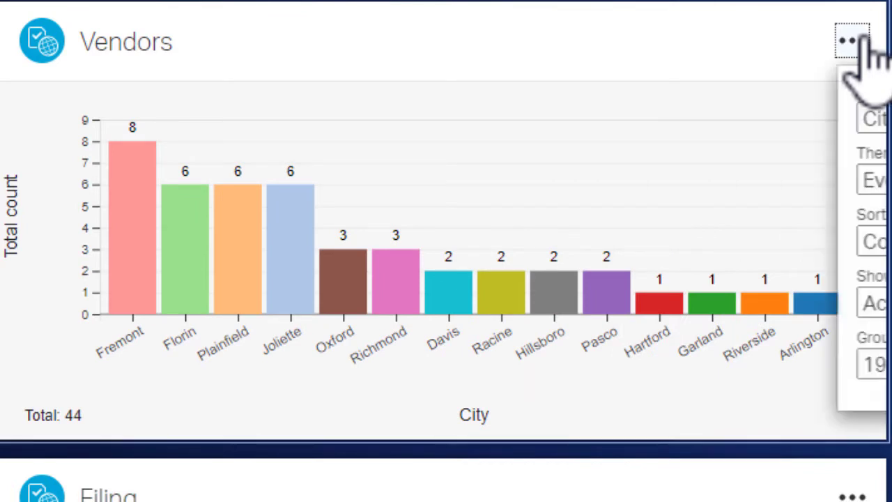
{"action": "left_click", "coordinate": [787, 241]}
{"action": "left_click", "coordinate": [829, 328]}
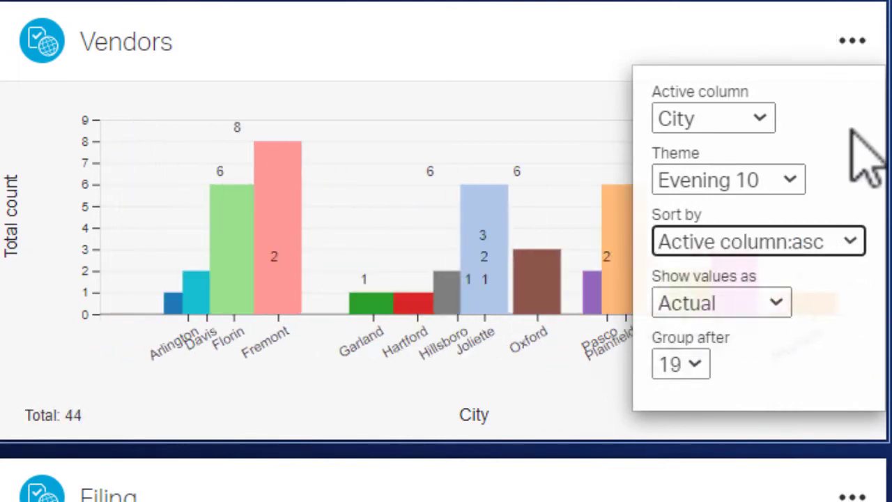
{"action": "left_click", "coordinate": [862, 42]}
Step: Sort the Vendors chart by its active column in descending order (Active column:desc) and close its options
{"action": "left_click", "coordinate": [862, 42]}
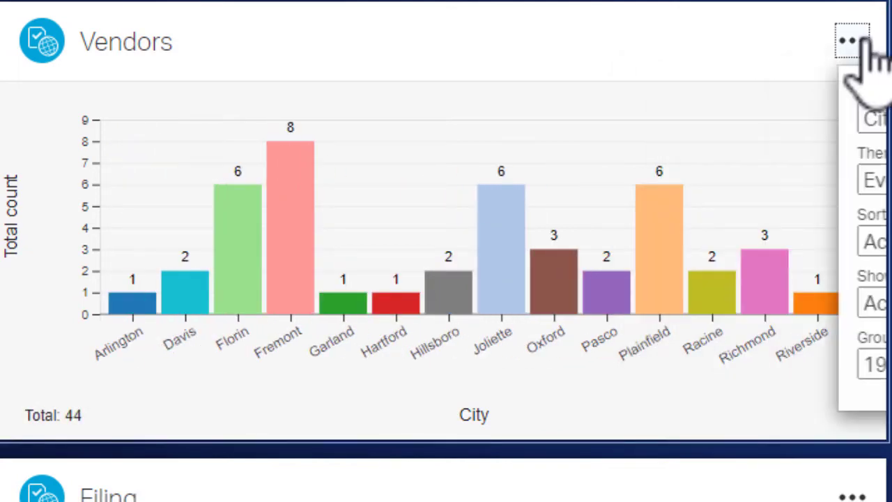
{"action": "left_click", "coordinate": [850, 241]}
{"action": "left_click", "coordinate": [833, 353]}
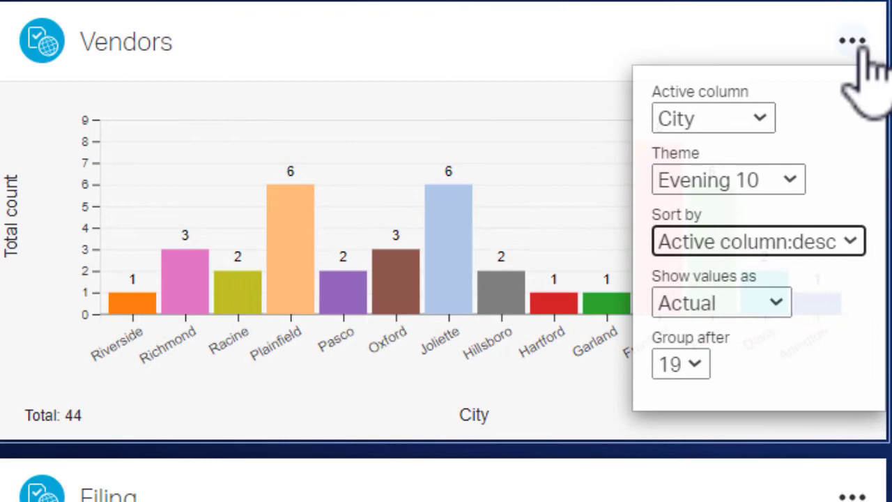
{"action": "left_click", "coordinate": [852, 40]}
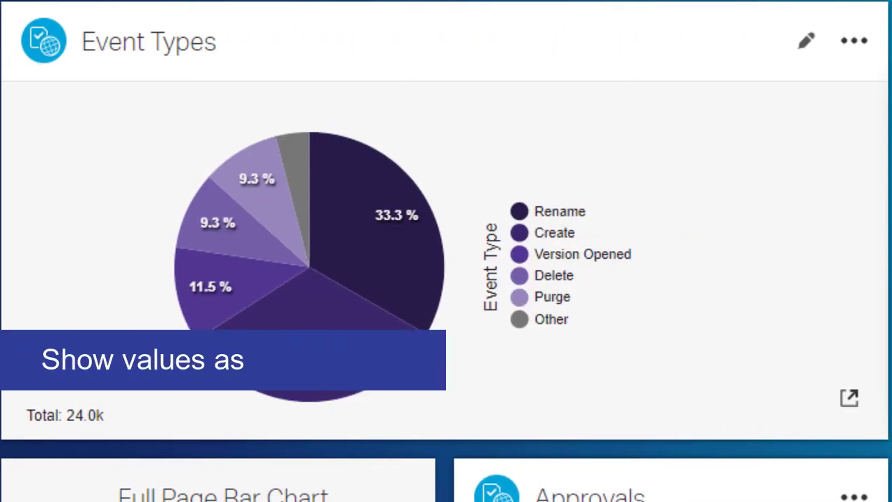
Step: Show the Event Types chart values as Actual and close its options
{"action": "left_click", "coordinate": [853, 43]}
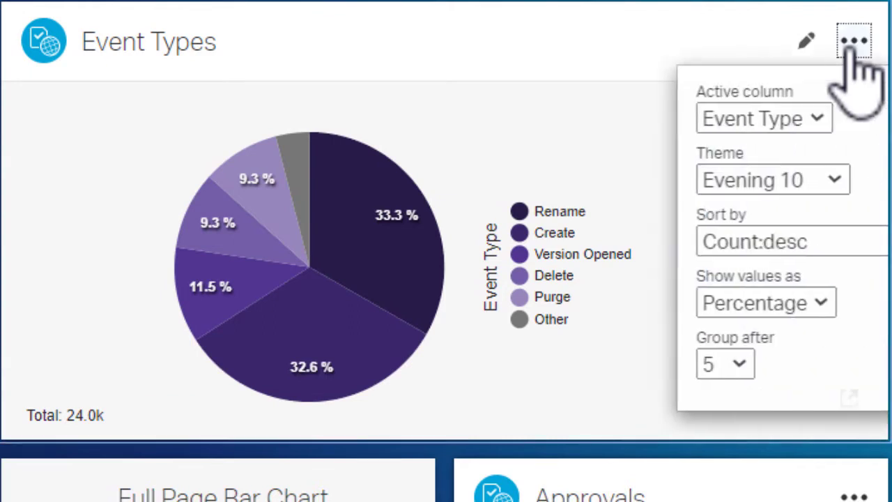
{"action": "left_click", "coordinate": [778, 302]}
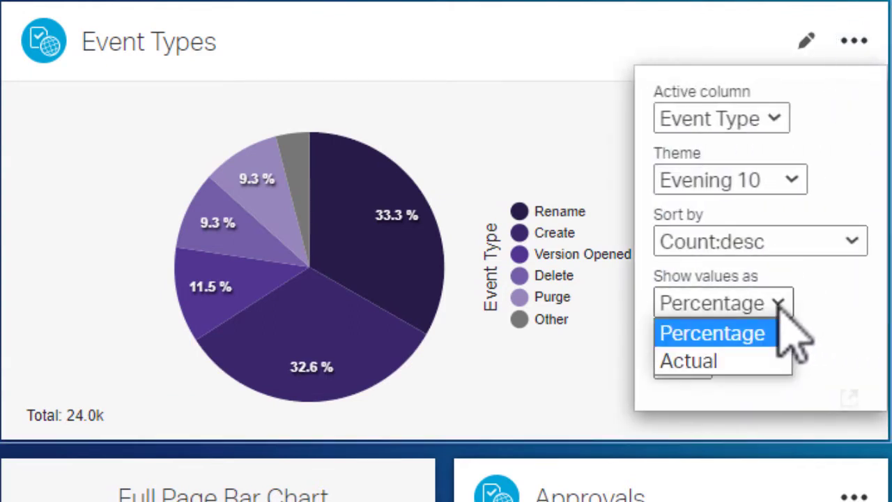
{"action": "left_click", "coordinate": [765, 362]}
{"action": "left_click", "coordinate": [853, 41]}
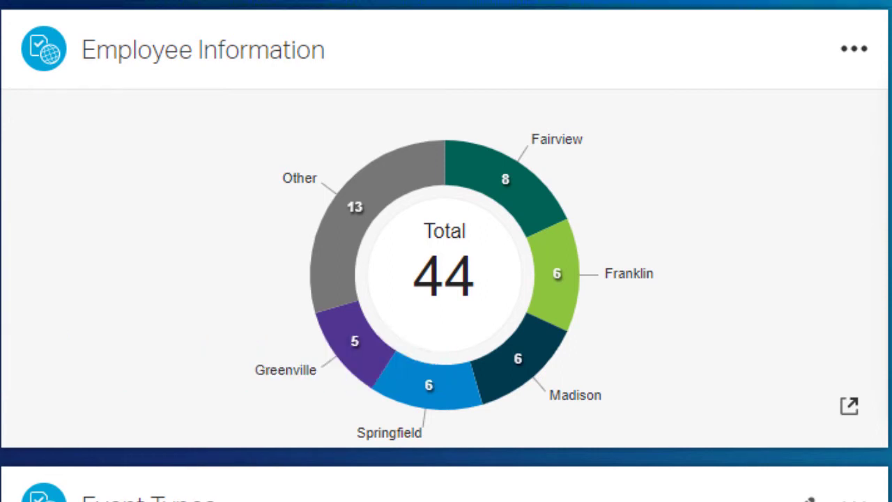
Step: Set the Employee Information chart to group values after 3 and close its options
{"action": "left_click", "coordinate": [855, 51]}
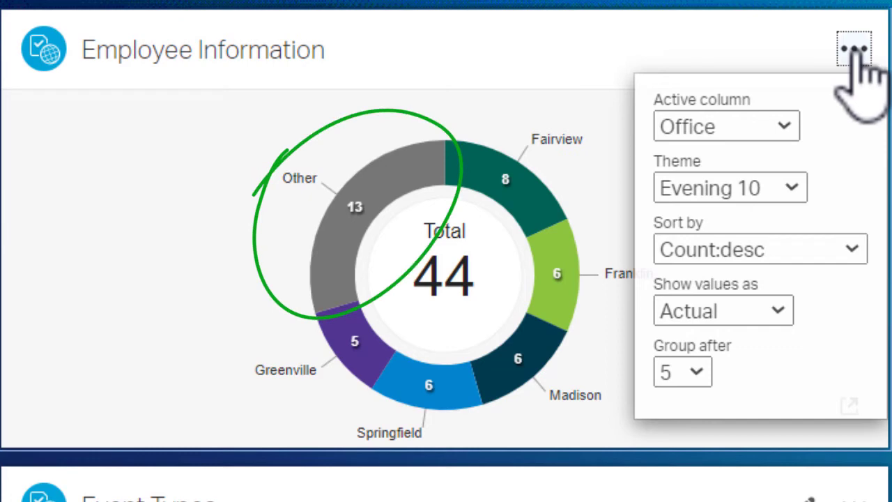
{"action": "left_click", "coordinate": [697, 373]}
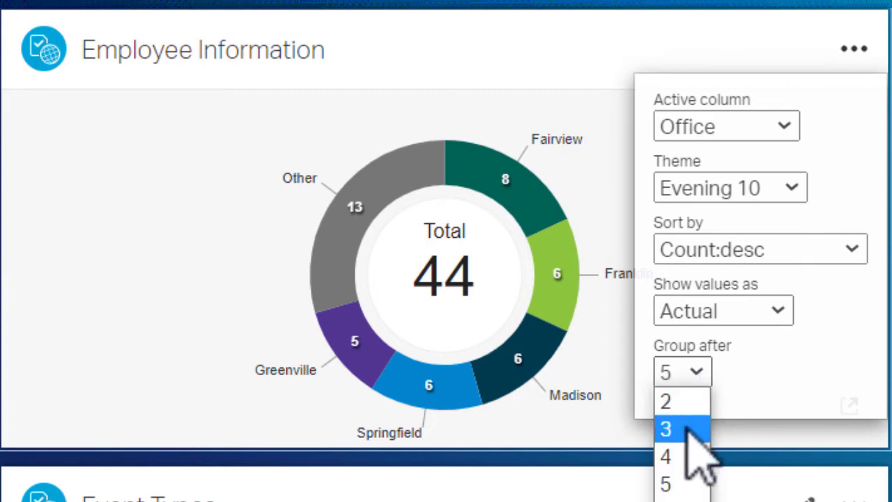
{"action": "left_click", "coordinate": [688, 426]}
{"action": "left_click", "coordinate": [855, 49]}
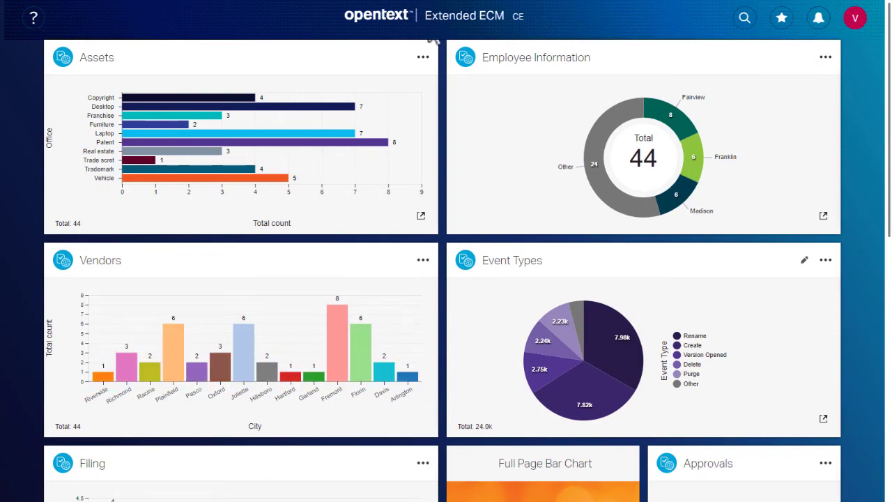
Step: Open the Assets chart in its expanded view
{"action": "left_click", "coordinate": [421, 219]}
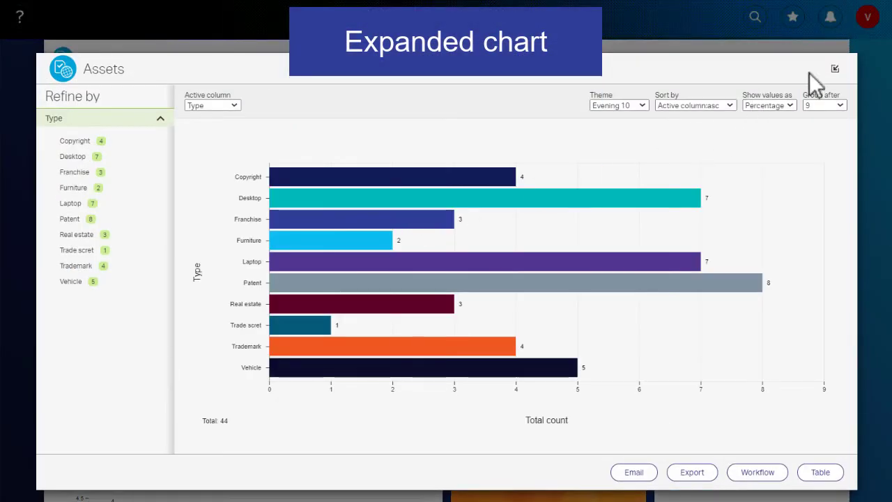
Step: Collapse the expanded Assets chart and open the Full Page Bar Chart tile from the landing page
{"action": "left_click", "coordinate": [839, 70]}
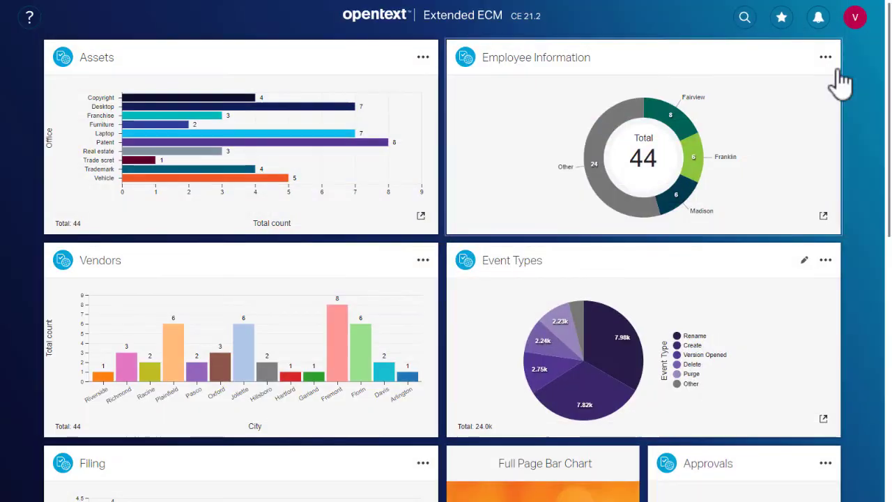
{"action": "scroll", "coordinate": [546, 321], "scroll_direction": "down", "scroll_amount": 5}
{"action": "left_click", "coordinate": [544, 320]}
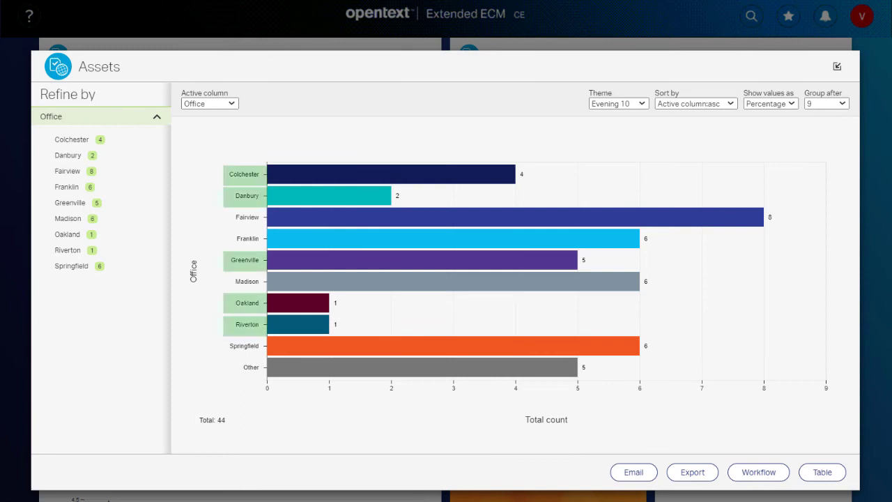
Step: Refine the expanded Assets chart to the Colchester, Danbury, Greenville, Oakland and Riverton offices
{"action": "left_click", "coordinate": [46, 140]}
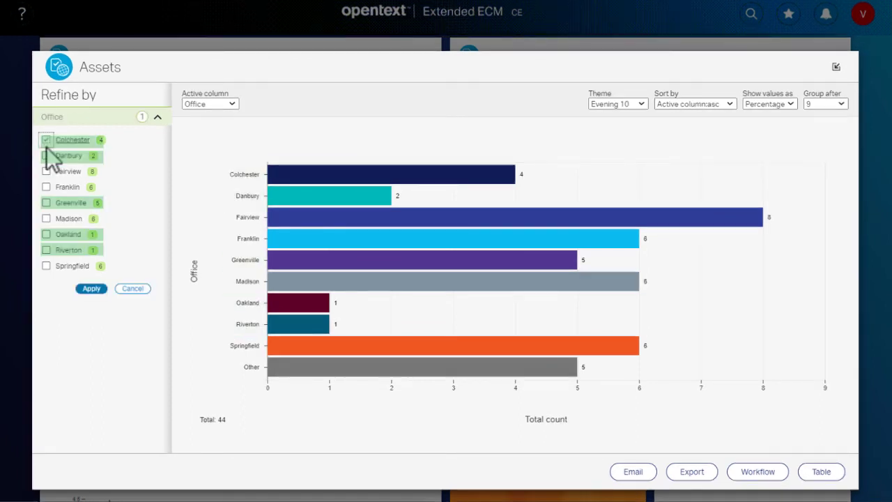
{"action": "left_click", "coordinate": [46, 156]}
{"action": "left_click", "coordinate": [46, 203]}
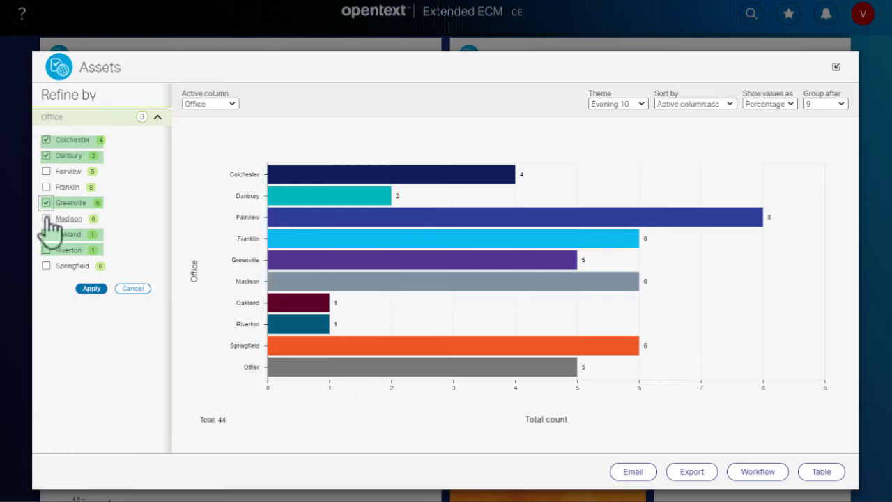
{"action": "left_click", "coordinate": [46, 234]}
{"action": "left_click", "coordinate": [46, 250]}
{"action": "left_click", "coordinate": [92, 289]}
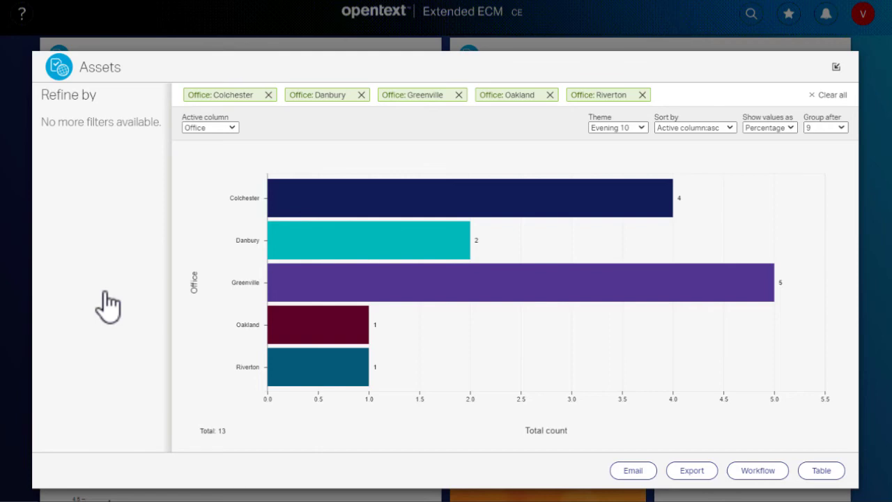
Step: Set the Assets chart's active column to Type and refine it to Desktop, Furniture, Laptop and Vehicle
{"action": "left_click", "coordinate": [233, 128]}
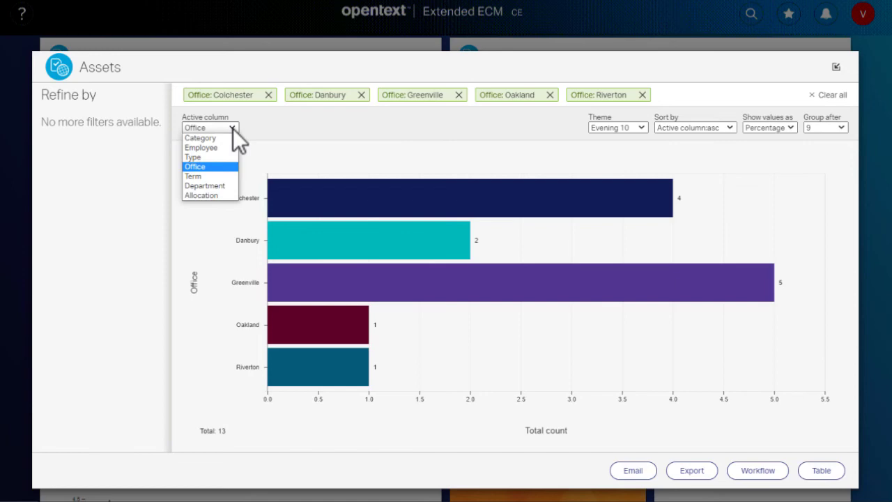
{"action": "left_click", "coordinate": [218, 158]}
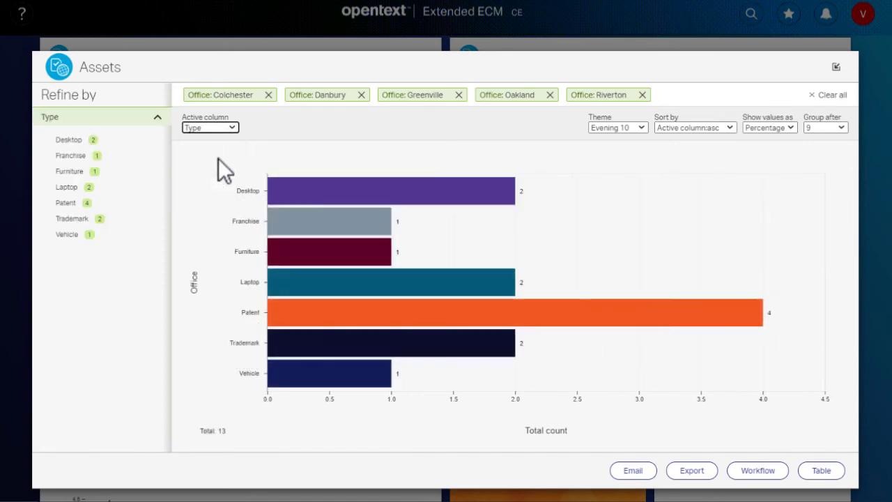
{"action": "left_click", "coordinate": [46, 140]}
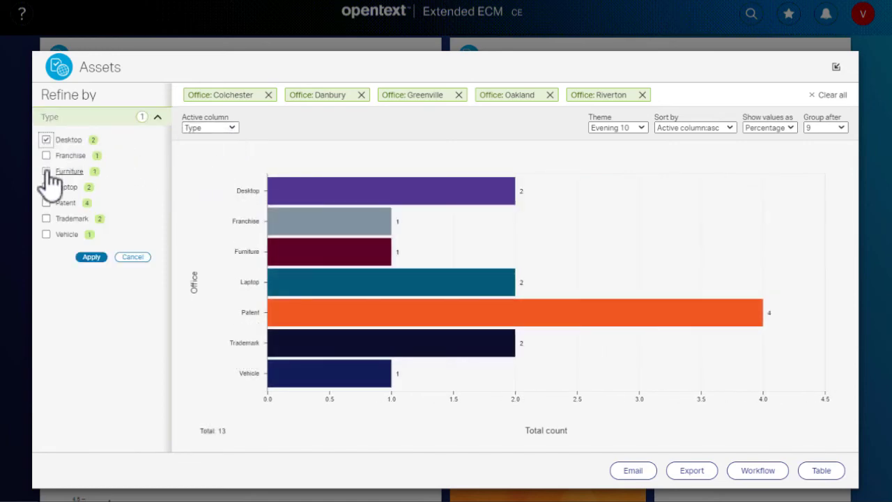
{"action": "left_click", "coordinate": [46, 170]}
{"action": "left_click", "coordinate": [46, 187]}
{"action": "left_click", "coordinate": [46, 234]}
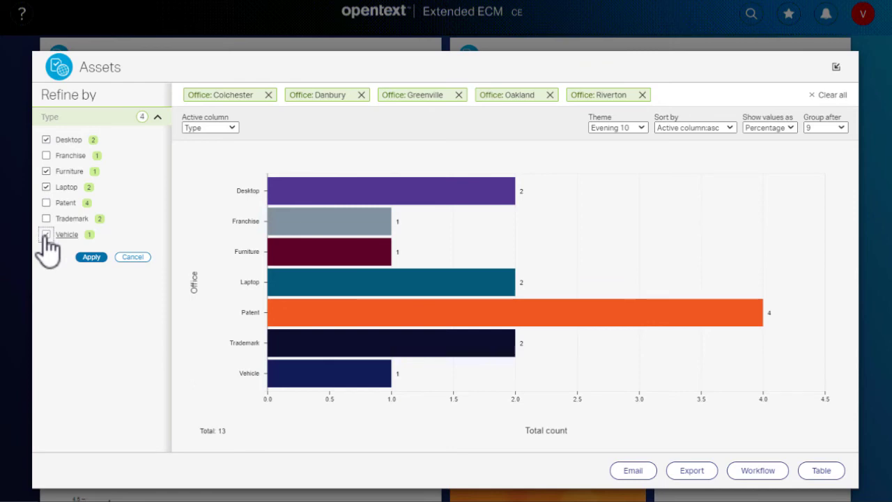
{"action": "left_click", "coordinate": [93, 257]}
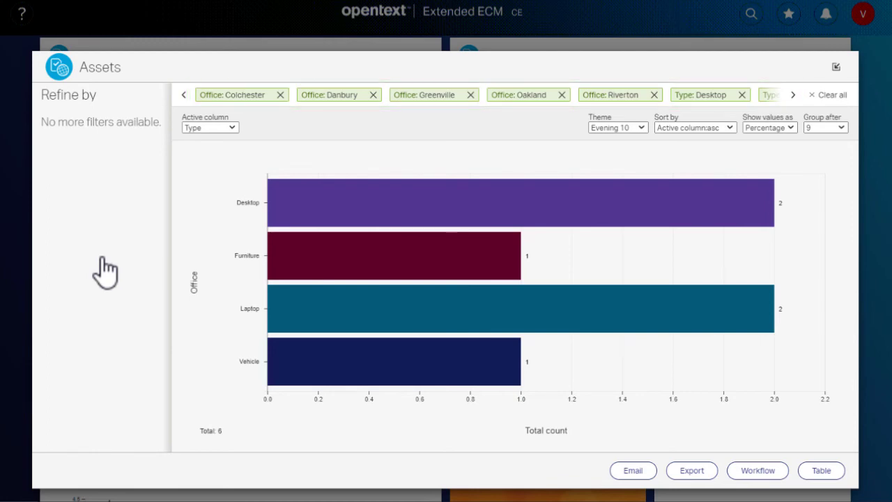
Step: Remove the Colchester and Riverton office filters, and clear all remaining filters from the Assets chart
{"action": "left_click", "coordinate": [280, 95]}
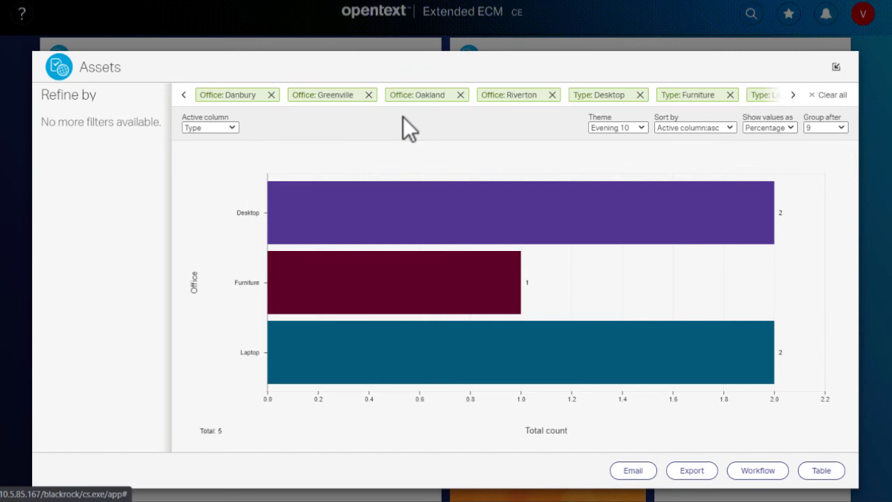
{"action": "left_click", "coordinate": [552, 95]}
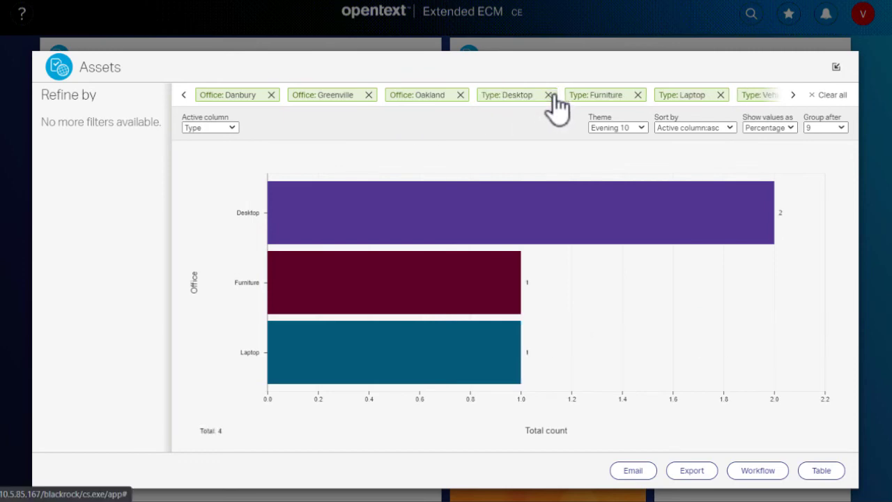
{"action": "left_click", "coordinate": [831, 96]}
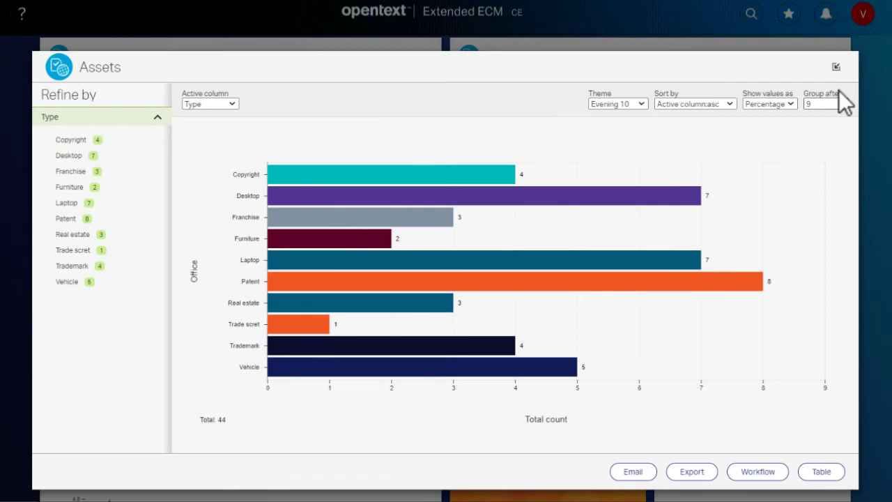
Step: Try the Email, Export and Workflow actions of the Assets chart, and open its linked Table report
{"action": "left_click", "coordinate": [640, 474]}
{"action": "left_click", "coordinate": [692, 473]}
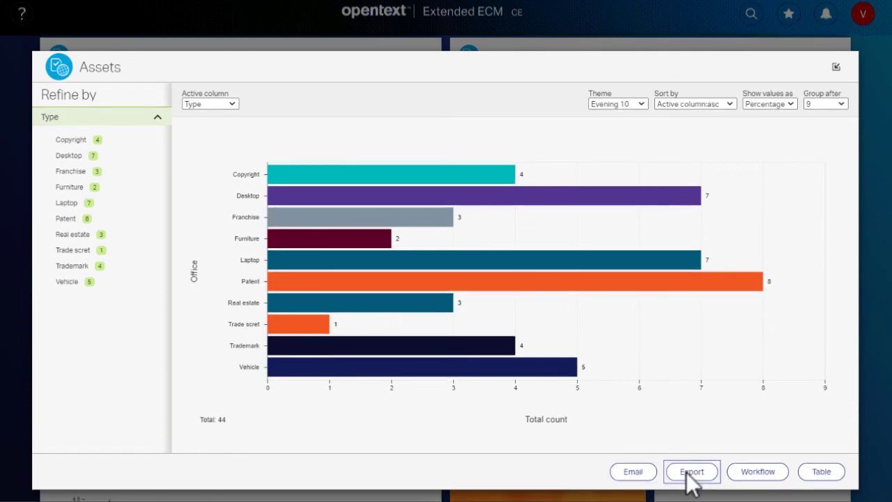
{"action": "left_click", "coordinate": [759, 474]}
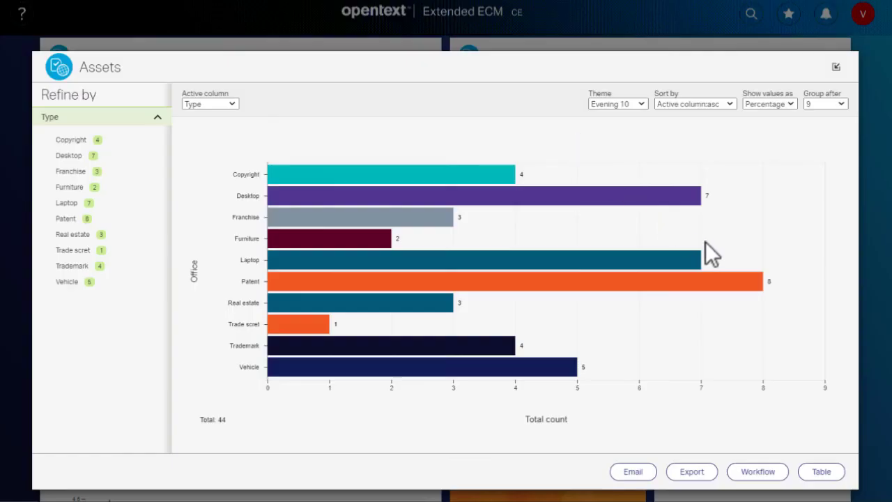
{"action": "left_click", "coordinate": [820, 472]}
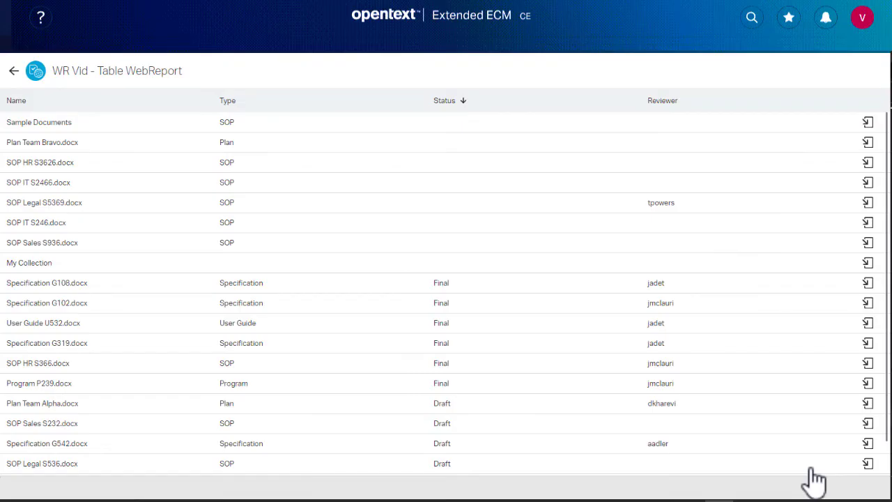